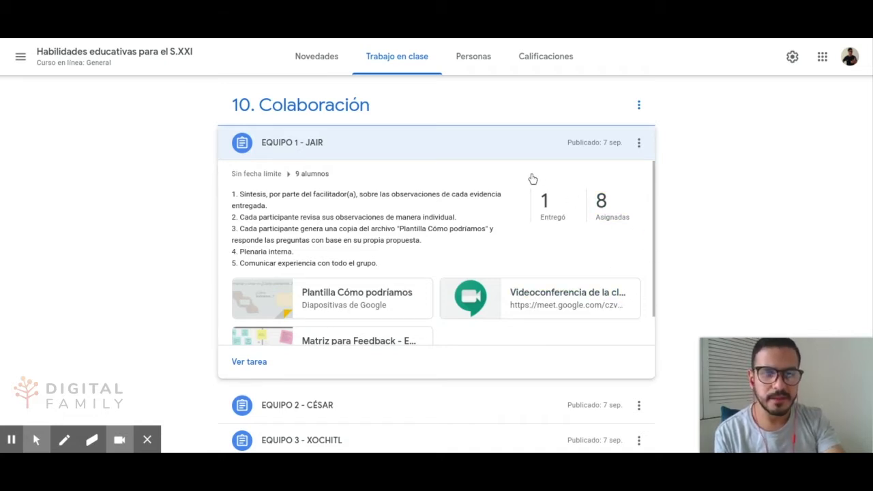
# Step: Collapse the EQUIPO 1 - JAIR card and start a new assignment from Crear > Tarea
pyautogui.click(515, 159)
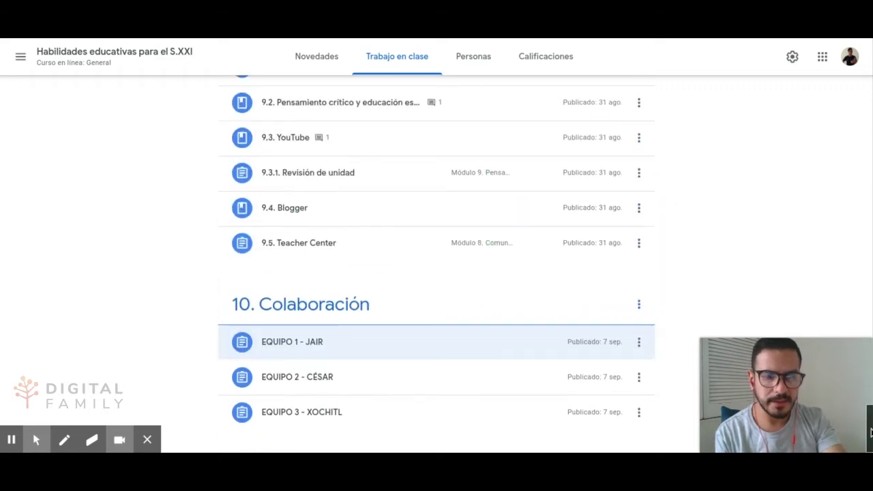
pyautogui.scroll(20, 870, 431)
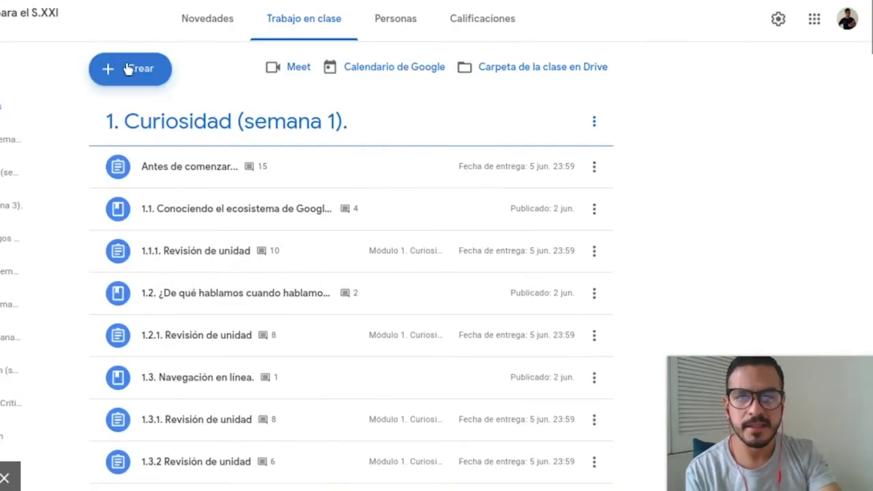
pyautogui.click(250, 97)
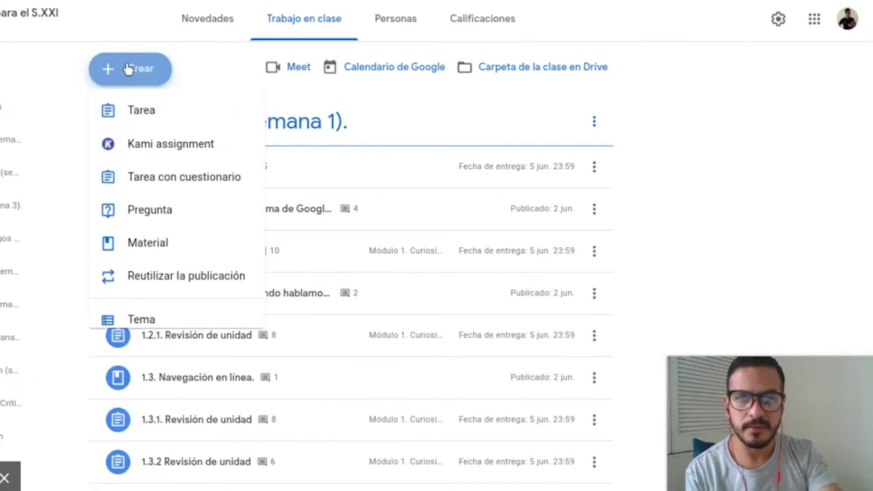
pyautogui.click(118, 116)
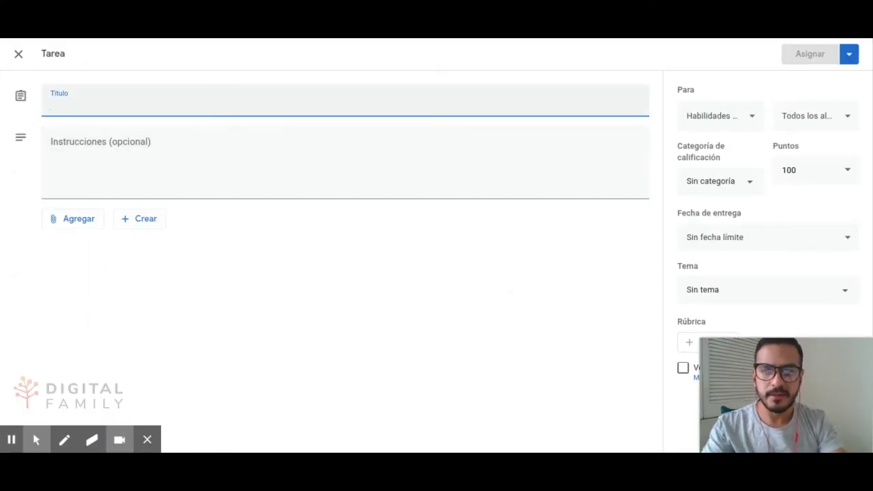
# Step: Title the assignment 'EQUIPO 1: Actividad...' and begin numbered instructions with '1.'
pyautogui.write('EQUIPO 1')
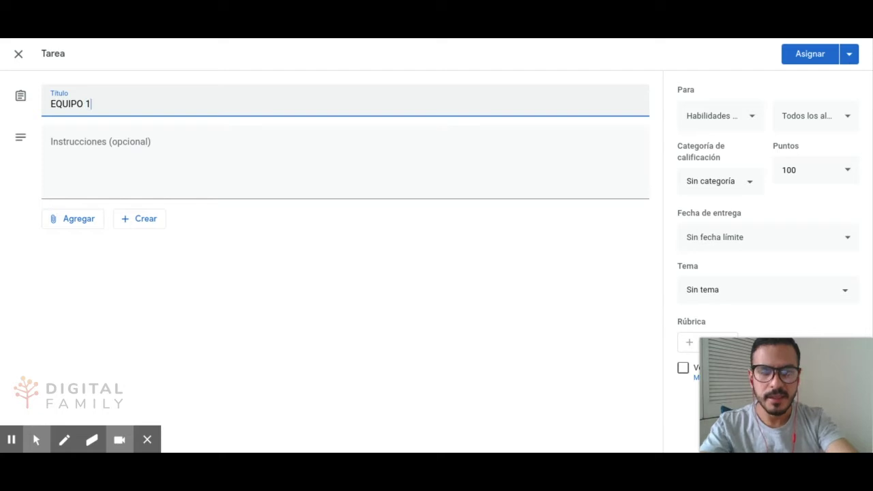
pyautogui.write(':')
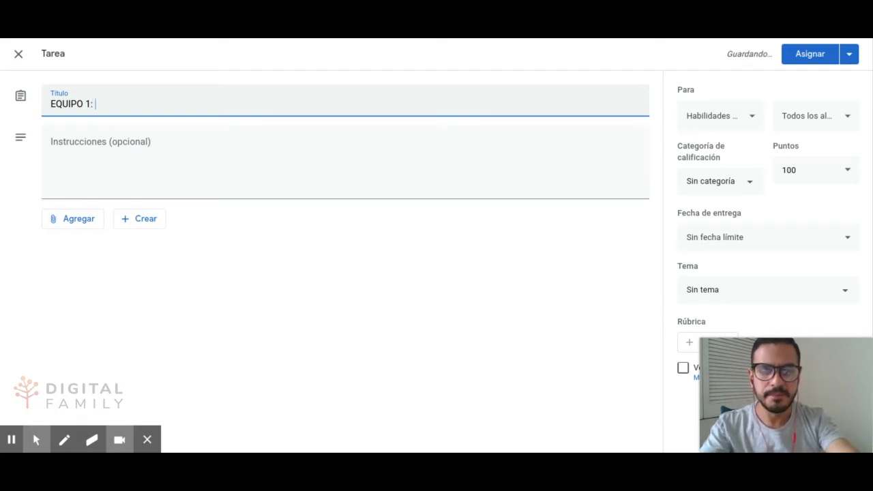
pyautogui.write(' Activida')
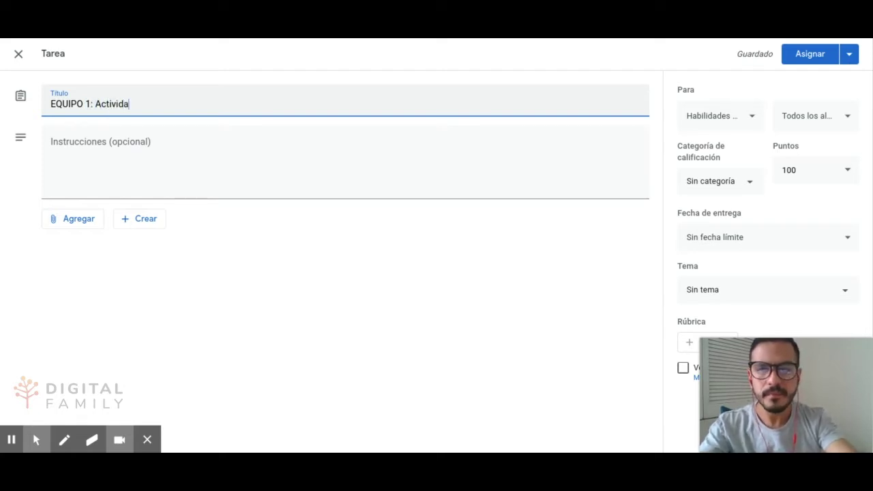
pyautogui.write('d...')
pyautogui.click(117, 141)
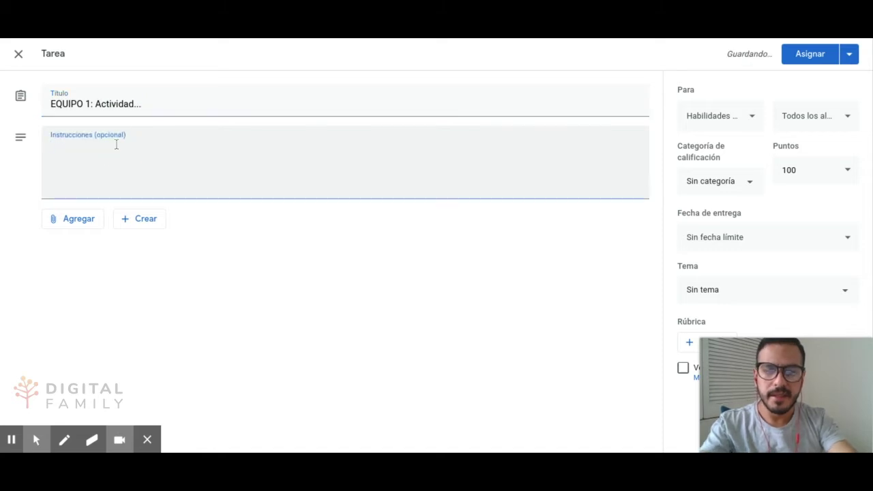
pyautogui.write('1.')
pyautogui.press('Return')
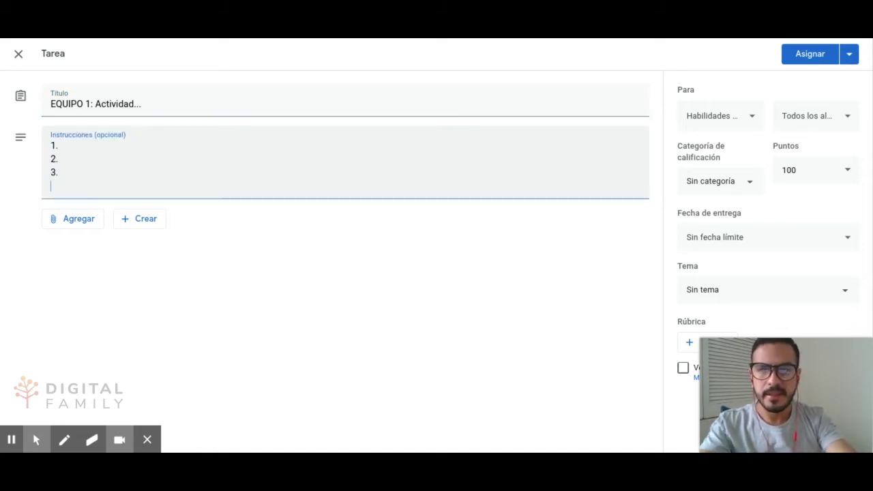
# Step: Insert the 'Grouping with Google Classroom' document from Google Drive as an attachment
pyautogui.click(131, 227)
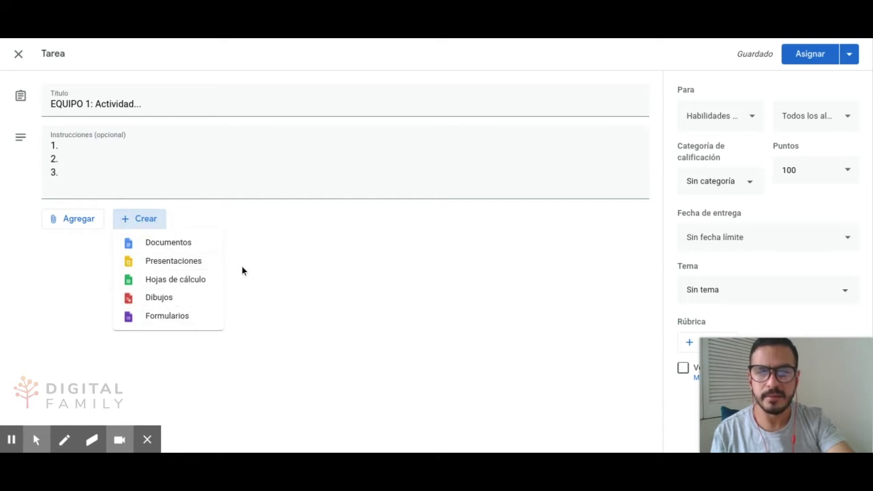
pyautogui.click(71, 225)
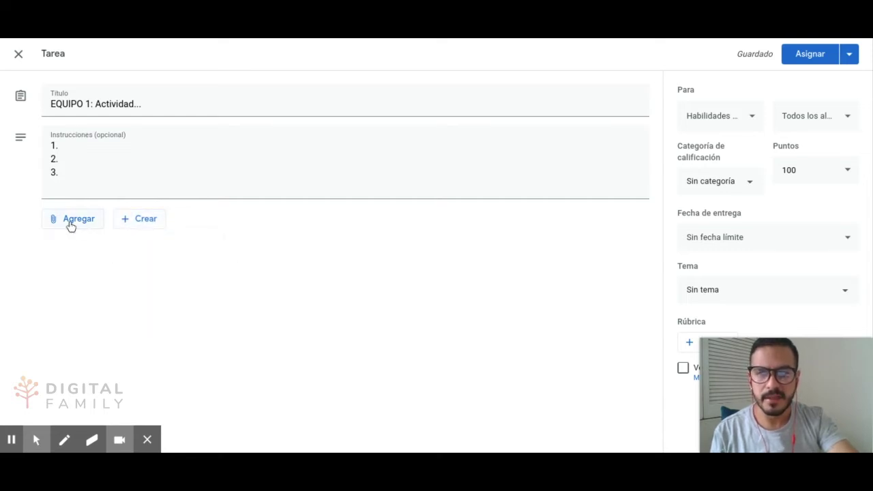
pyautogui.click(71, 226)
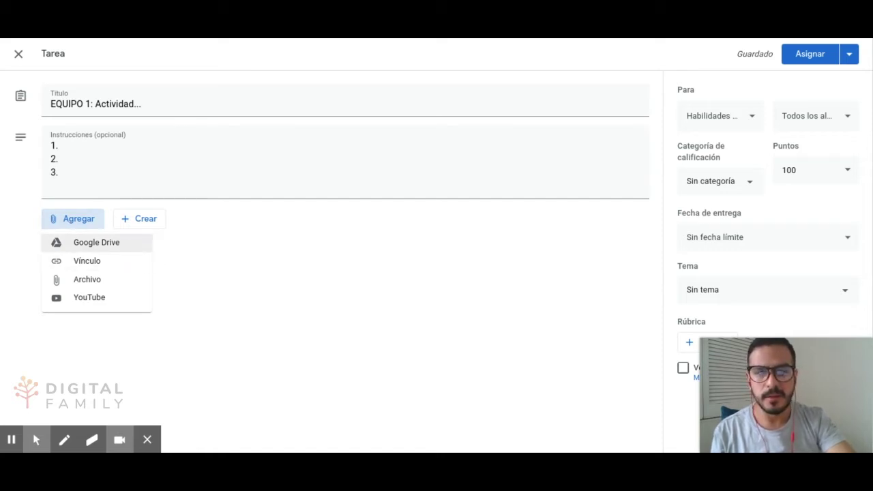
pyautogui.click(121, 247)
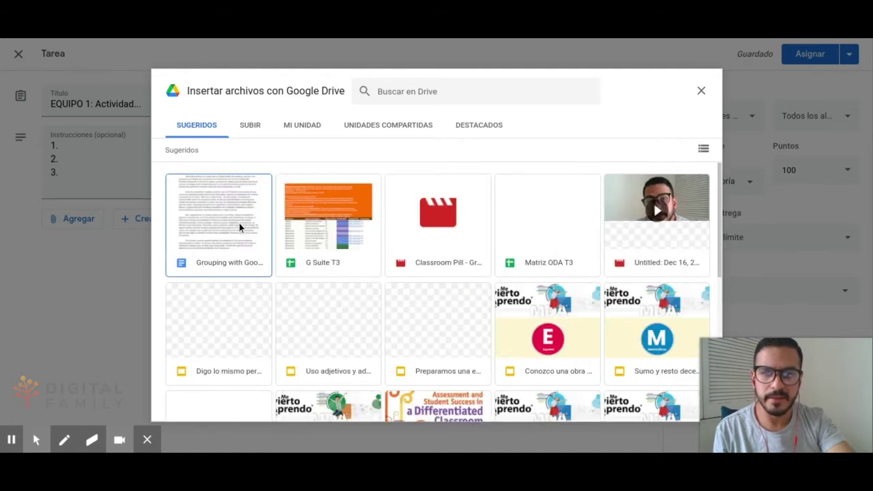
pyautogui.click(238, 223)
pyautogui.click(680, 408)
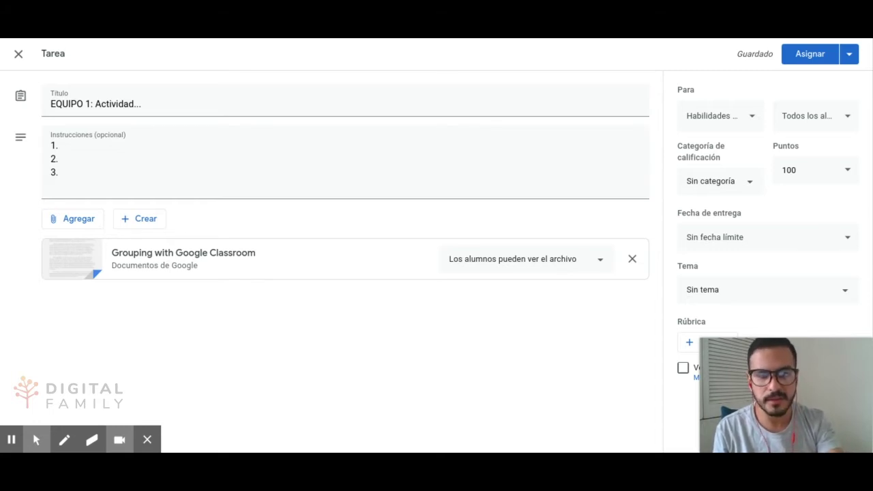
# Step: Set the attached document's access to 'Los alumnos pueden editar el archivo'
pyautogui.click(600, 260)
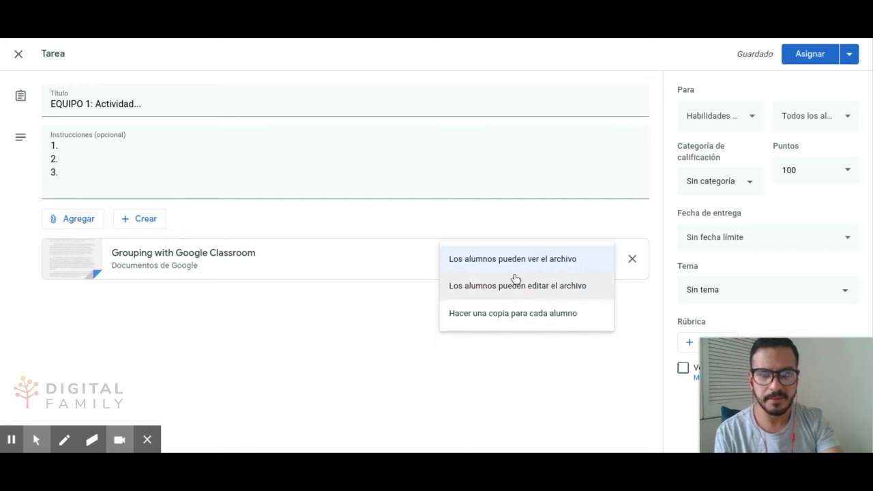
pyautogui.click(550, 289)
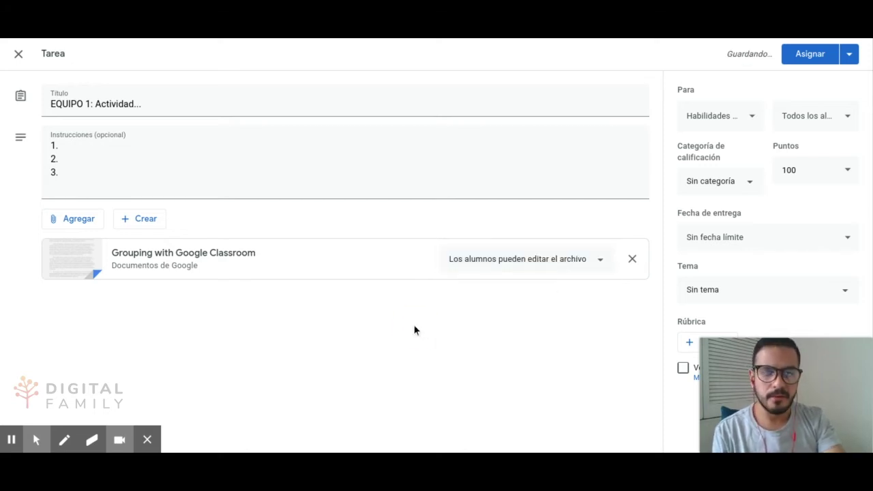
pyautogui.click(86, 223)
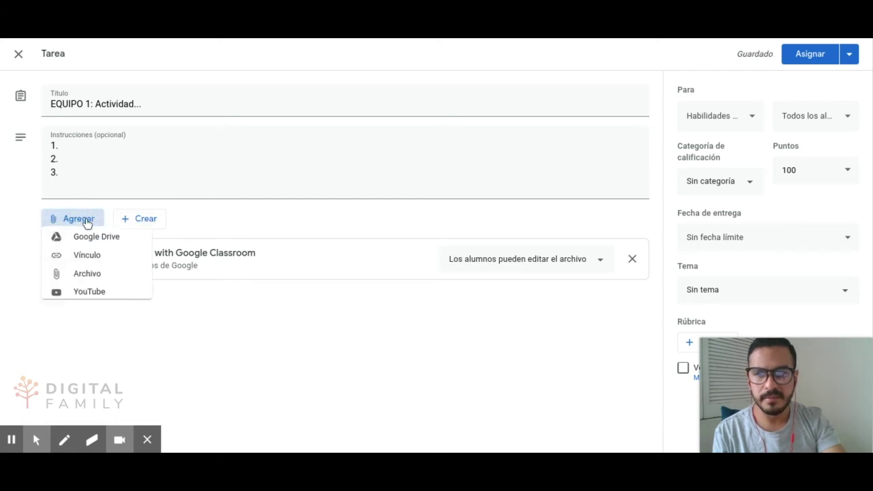
# Step: Paste the class Meet URL as a Vínculo attachment
pyautogui.click(88, 264)
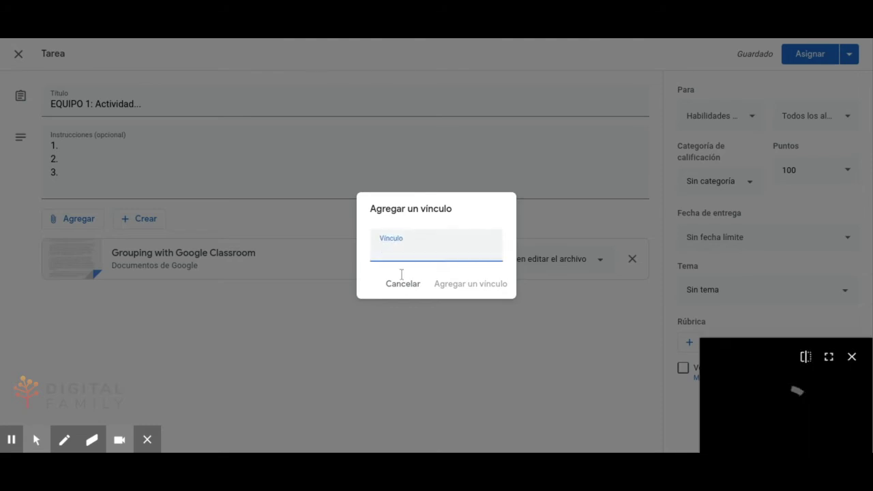
pyautogui.write('https://meet.google.com/kfr-uhaj-dre')
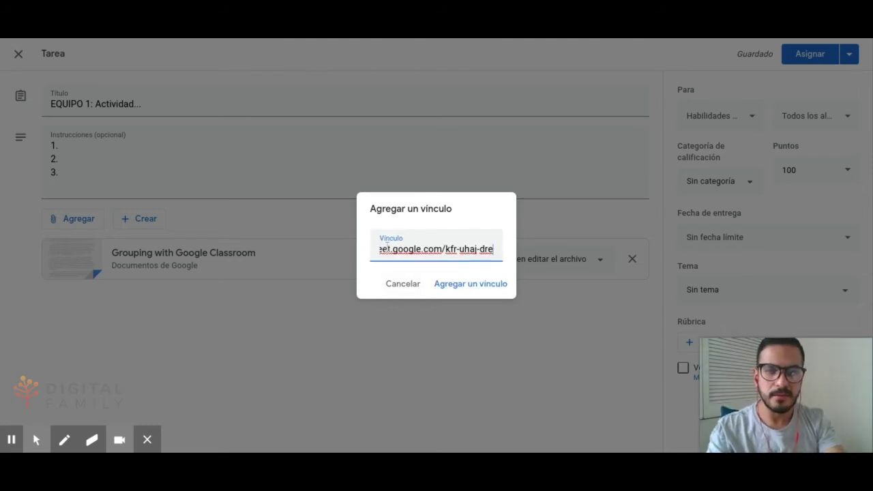
pyautogui.click(465, 284)
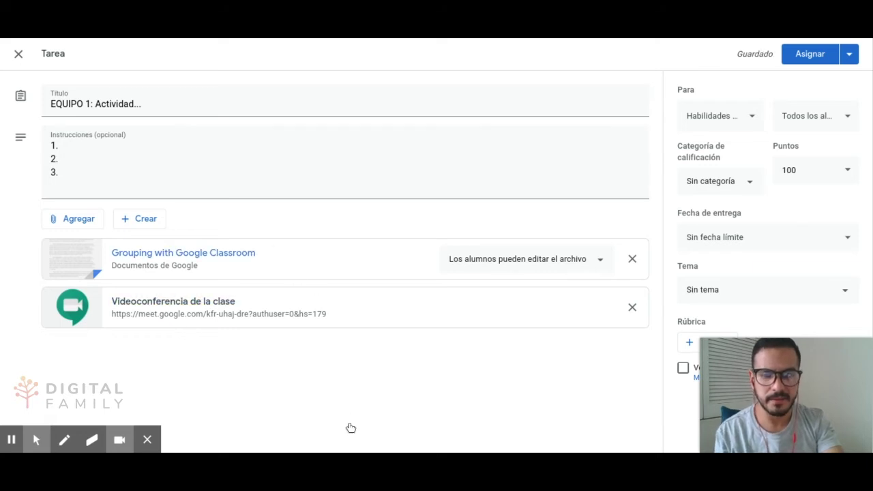
# Step: Uncheck Todos los alumnos and tick only the four EQUIPO 1 team members
pyautogui.moveTo(770, 405)
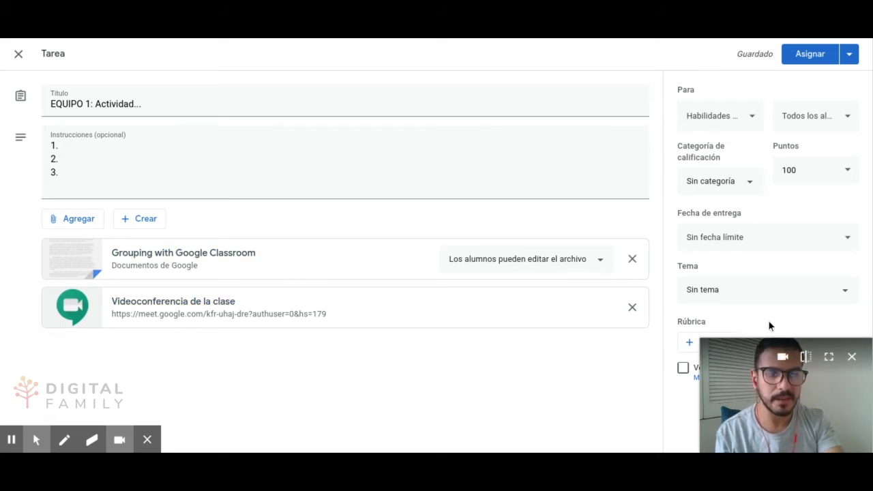
pyautogui.moveTo(770, 406); pyautogui.dragTo(756, 405)
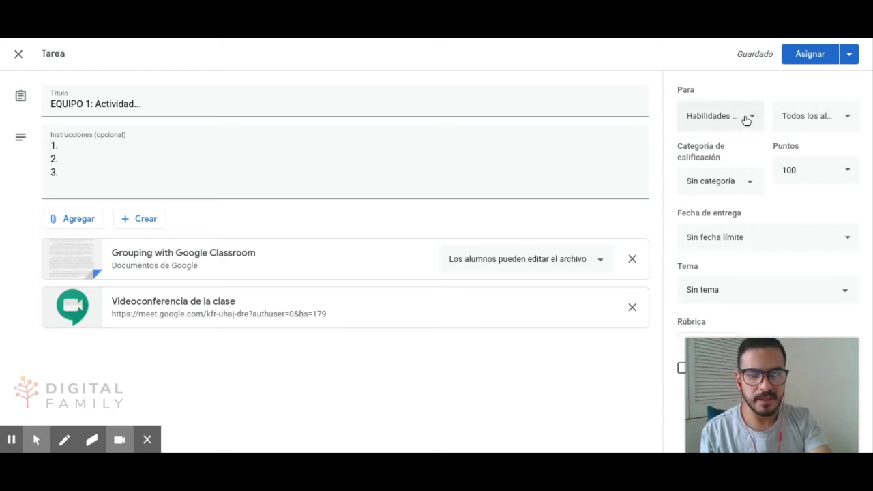
pyautogui.click(849, 121)
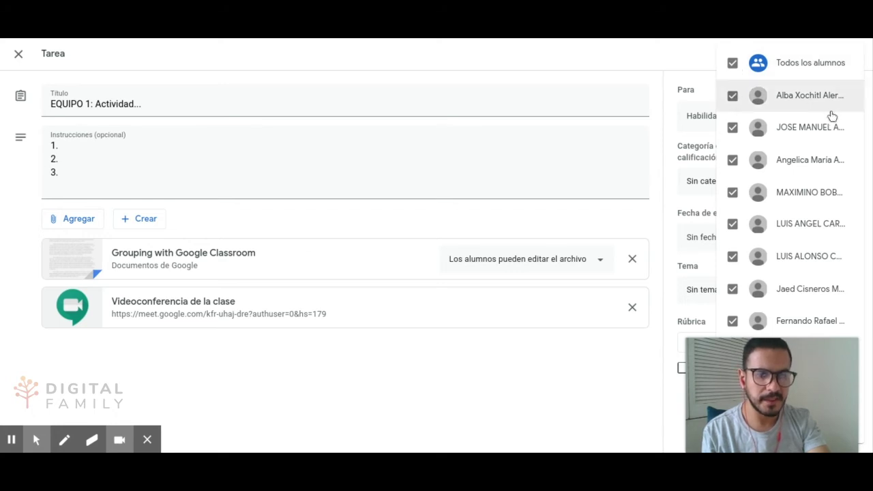
pyautogui.click(731, 64)
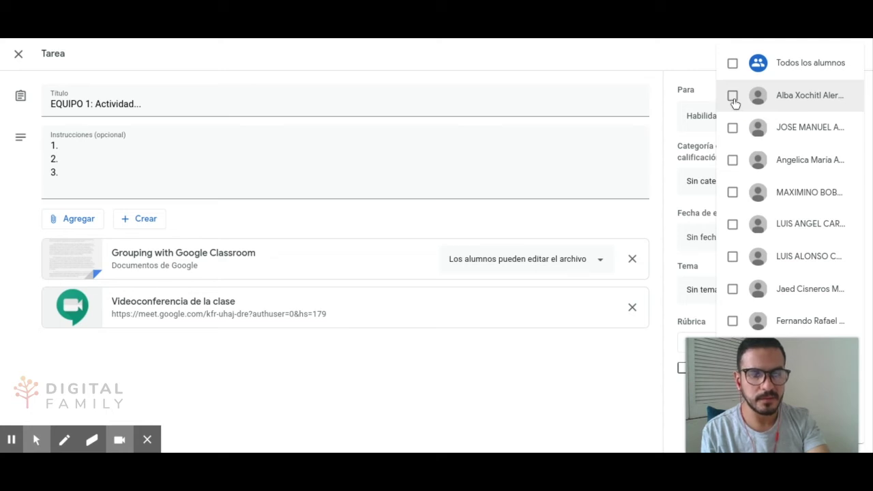
pyautogui.click(733, 99)
pyautogui.click(733, 161)
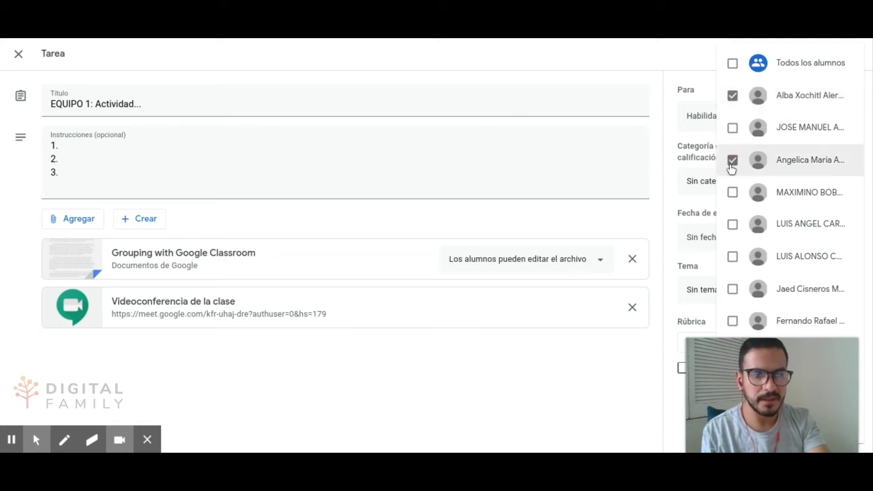
pyautogui.click(734, 225)
pyautogui.click(733, 289)
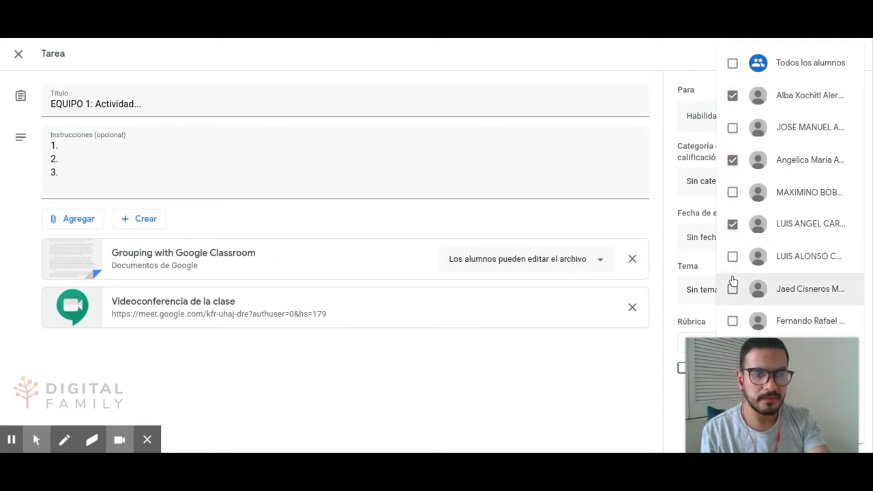
pyautogui.click(637, 374)
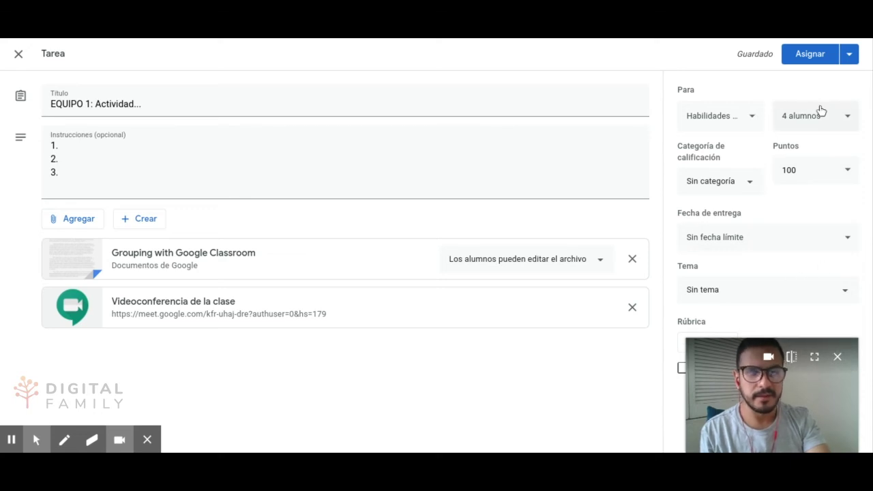
# Step: Post EQUIPO 1, then reuse it via Reutilizar la publicación with copied attachments
pyautogui.click(805, 58)
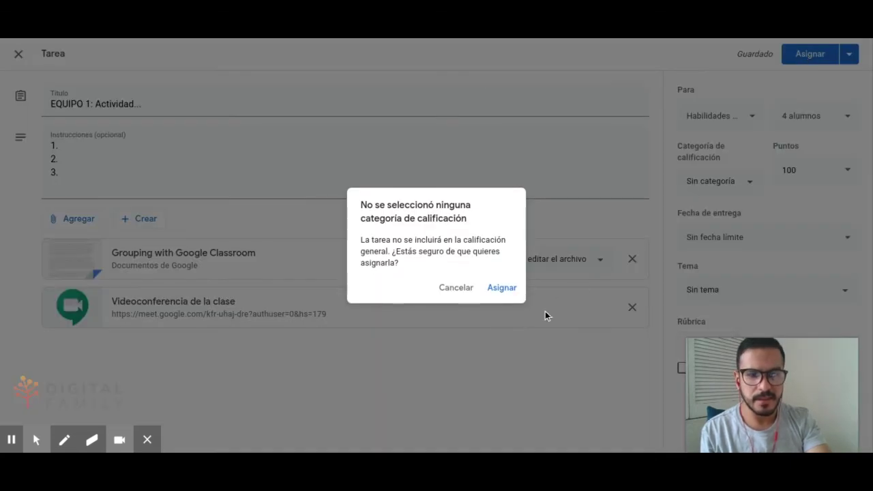
pyautogui.click(501, 288)
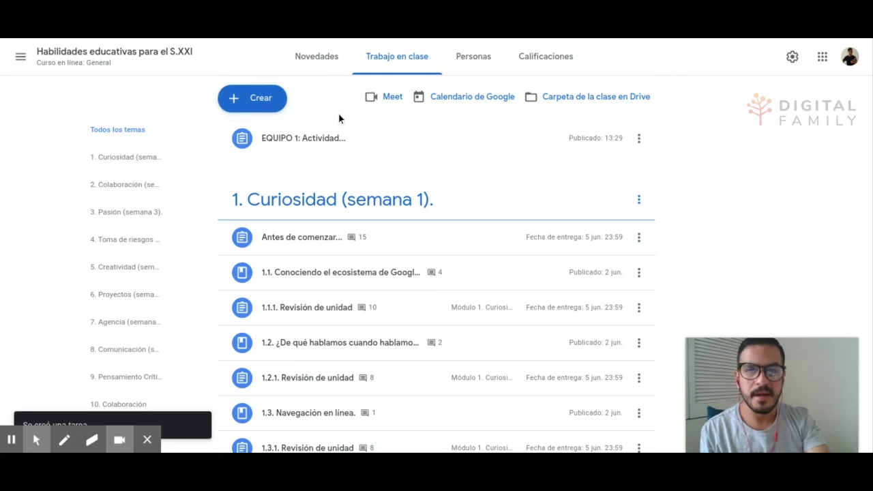
pyautogui.click(257, 107)
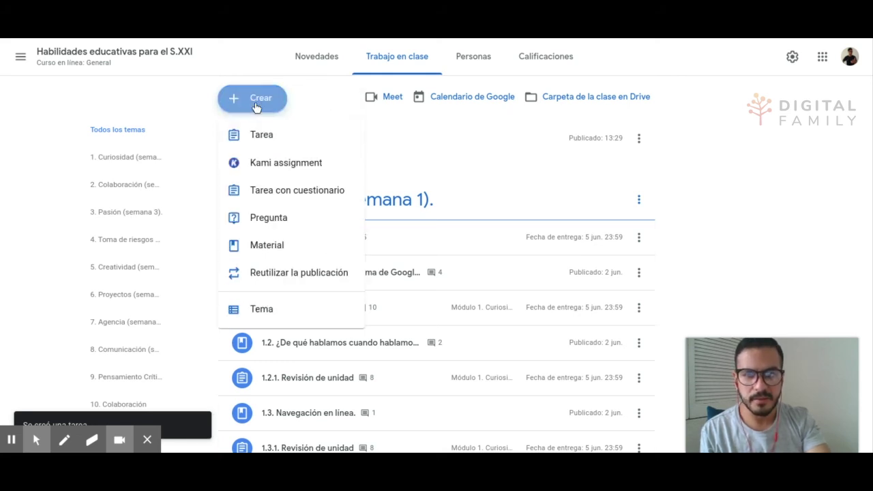
pyautogui.click(285, 273)
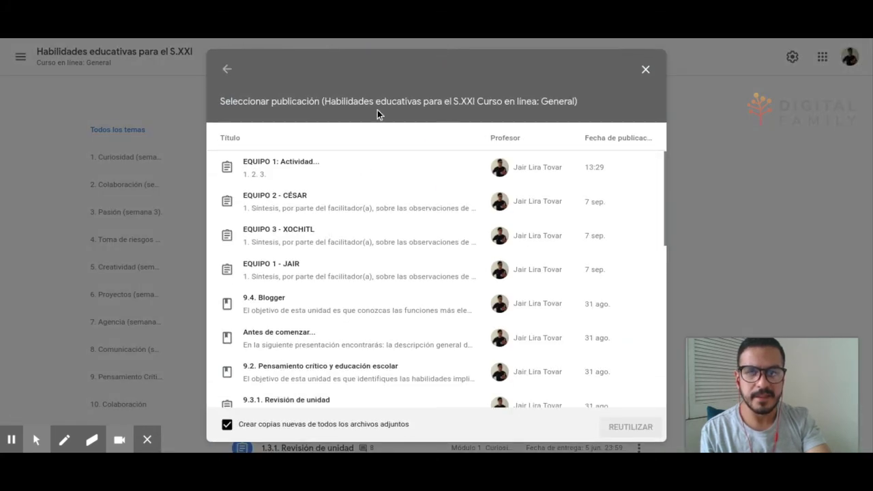
pyautogui.click(305, 179)
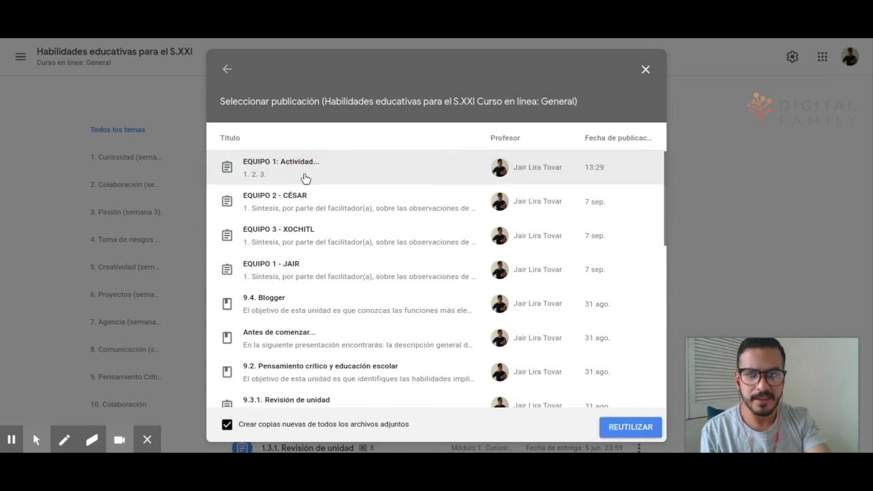
pyautogui.click(630, 427)
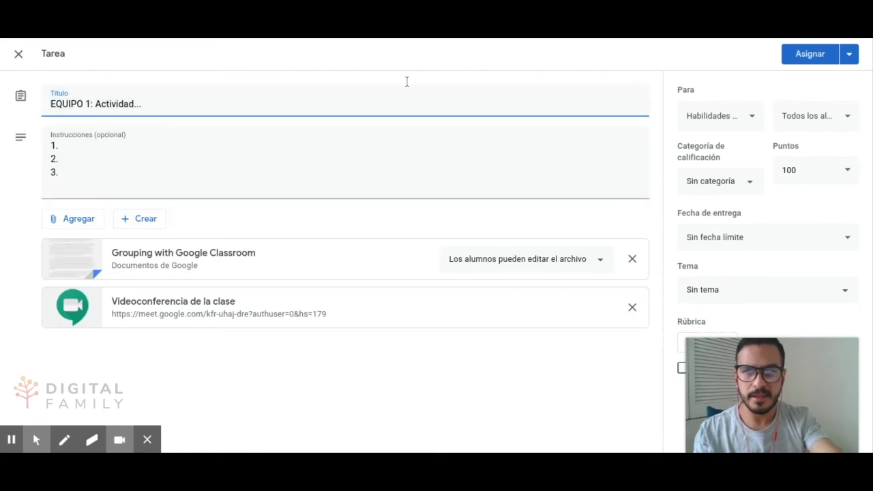
# Step: Retitle the copy 'EQUIPO 2: Actividad...' and remove the document and Meet link attachments
pyautogui.click(90, 105)
pyautogui.press('BackSpace')
pyautogui.write('2')
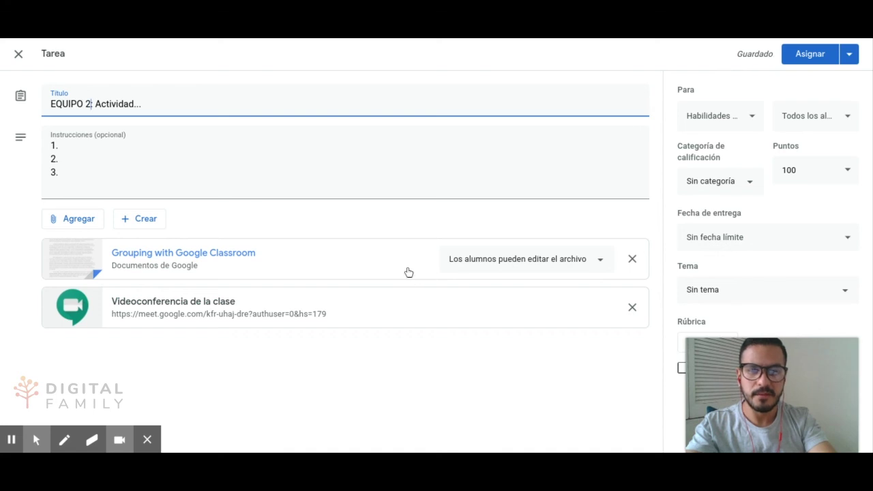
pyautogui.click(633, 262)
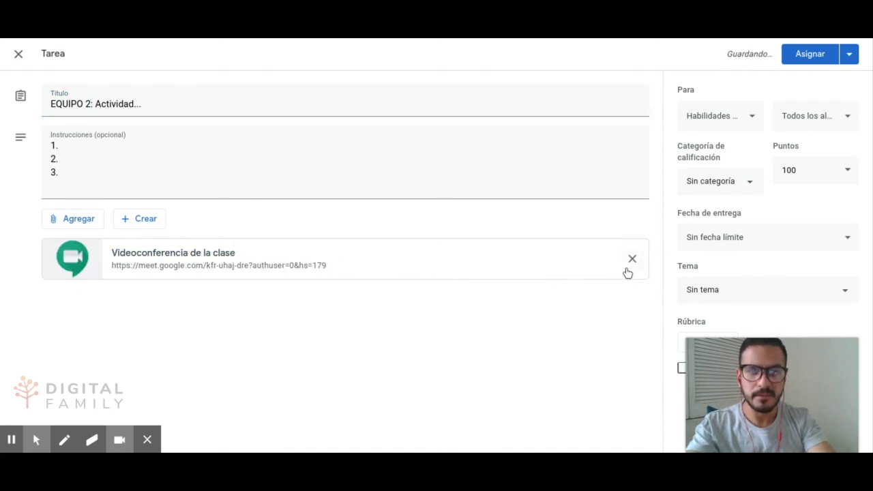
pyautogui.click(633, 262)
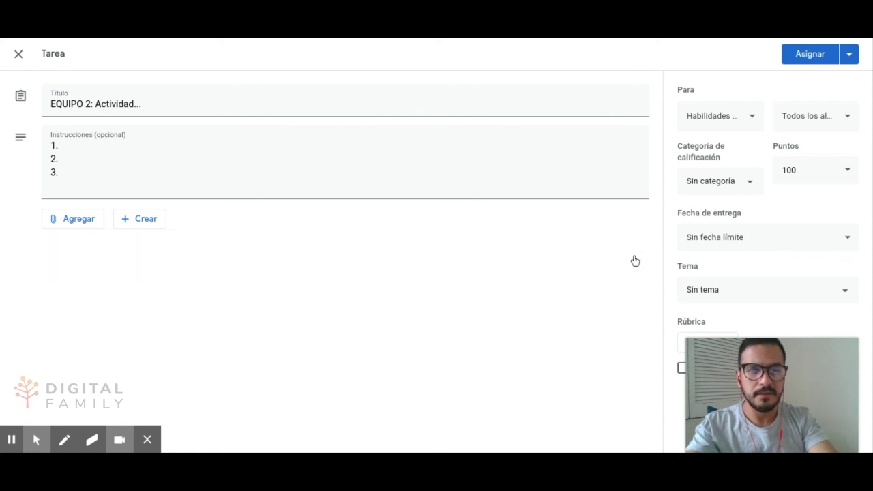
# Step: Limit EQUIPO 2 to four selected students and post it without a grading category
pyautogui.click(839, 124)
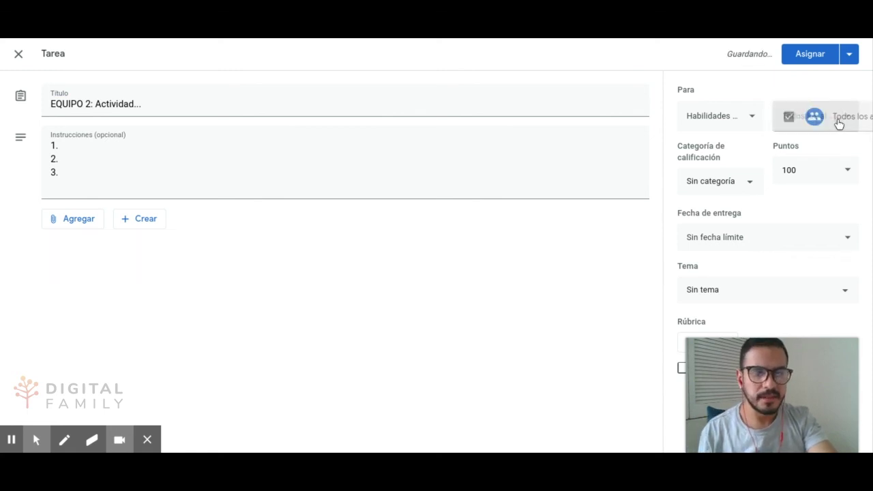
pyautogui.click(743, 79)
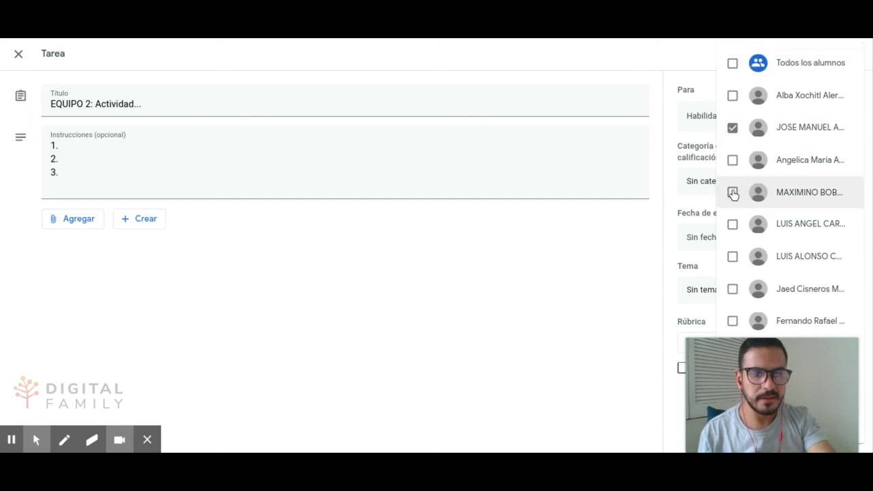
pyautogui.click(733, 256)
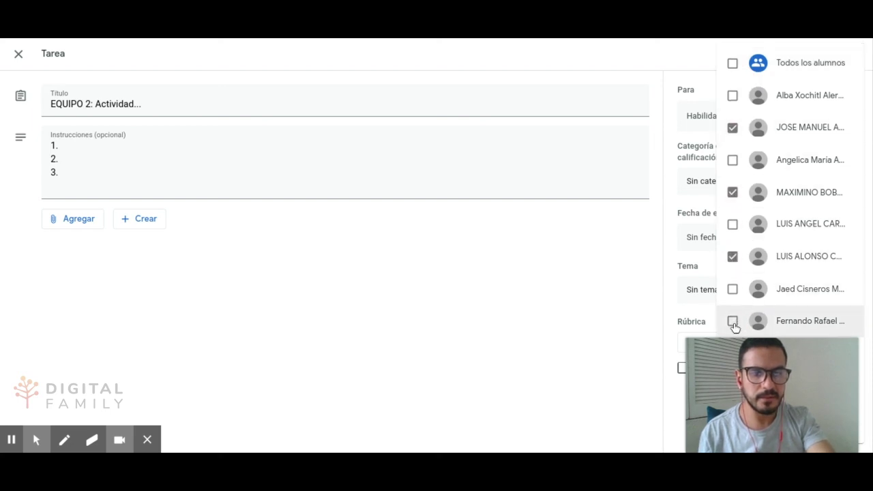
pyautogui.click(655, 313)
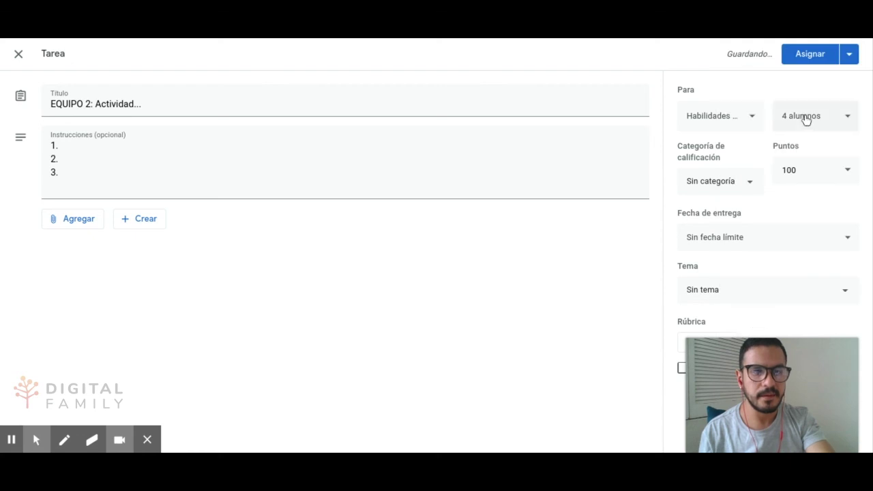
pyautogui.click(793, 63)
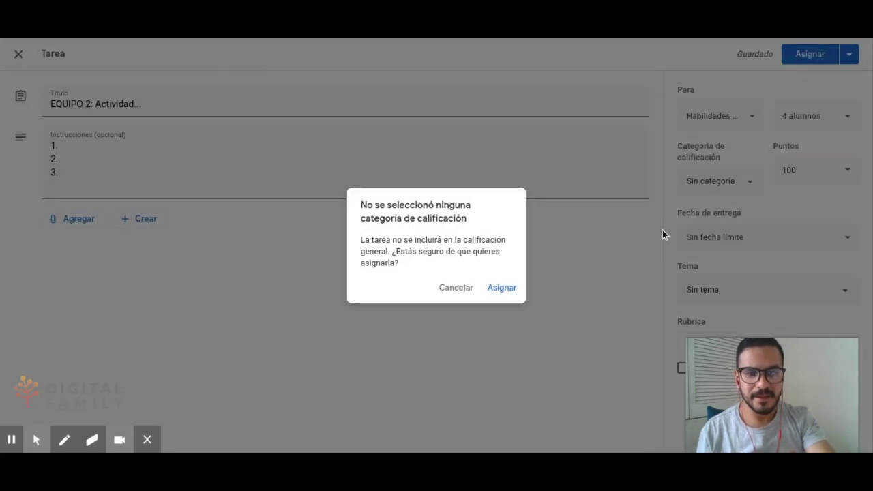
pyautogui.click(514, 291)
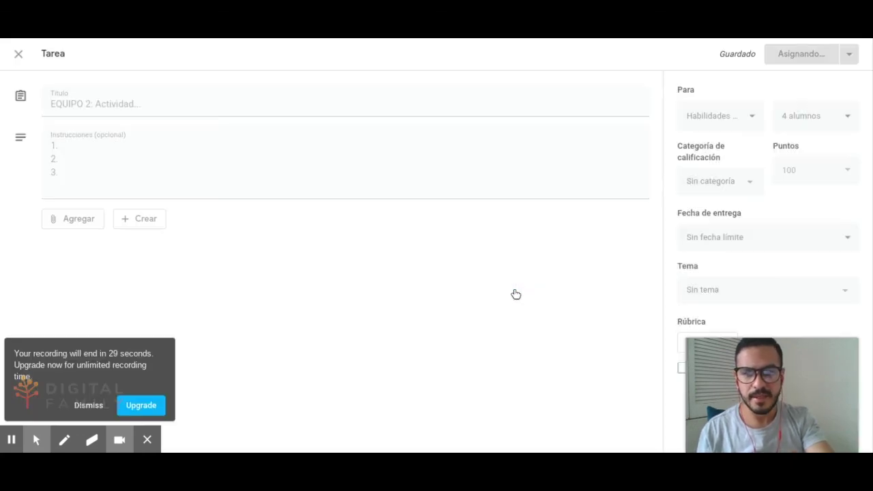